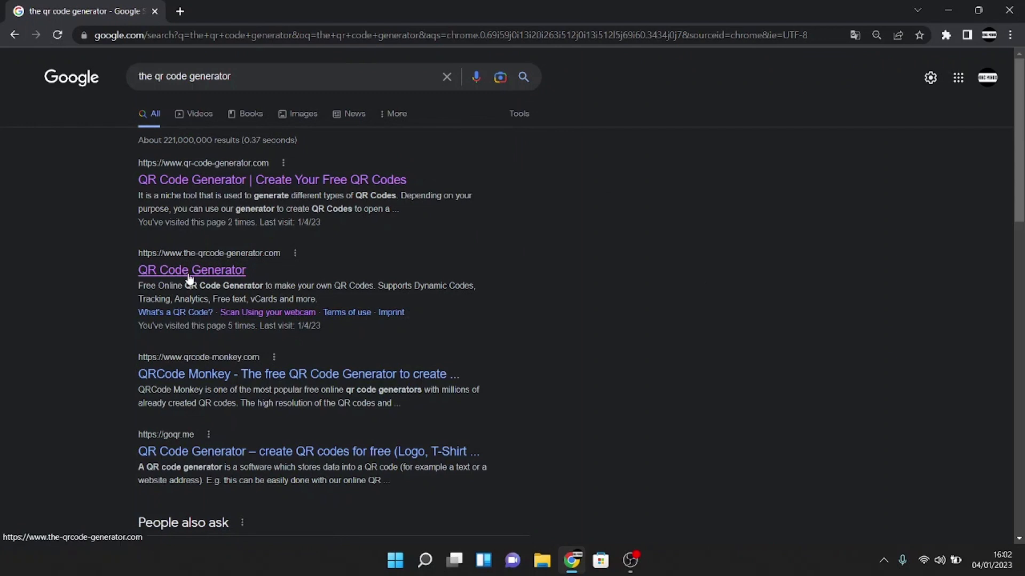
Open the QR Code Generator site at the-qrcode-generator.com from the search results
{"action": "left_click", "coordinate": [189, 275]}
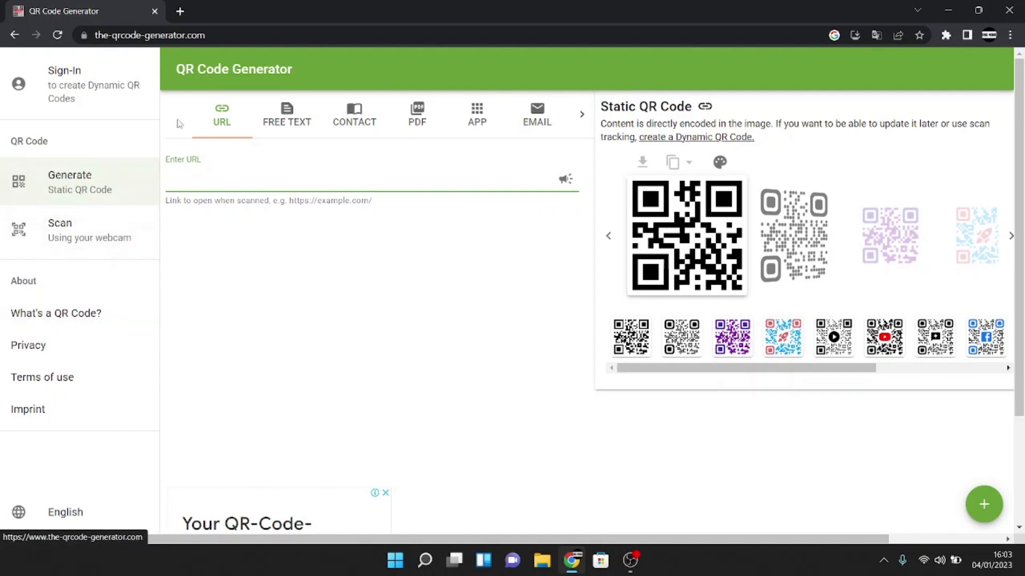
Look through the Free Text, Contact, PDF, App and Email QR code types, and return to the URL type
{"action": "left_click", "coordinate": [287, 110]}
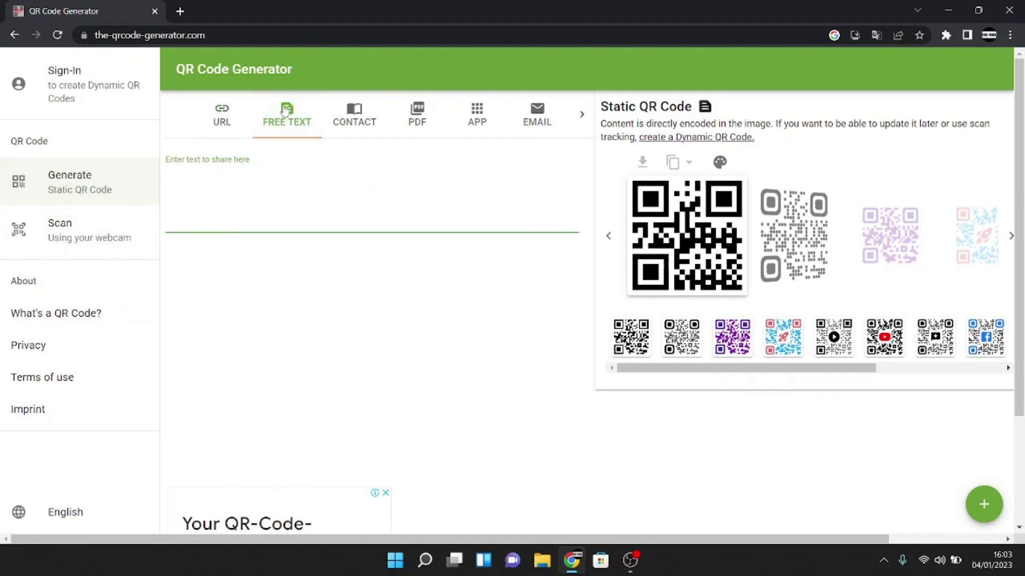
{"action": "left_click", "coordinate": [367, 124]}
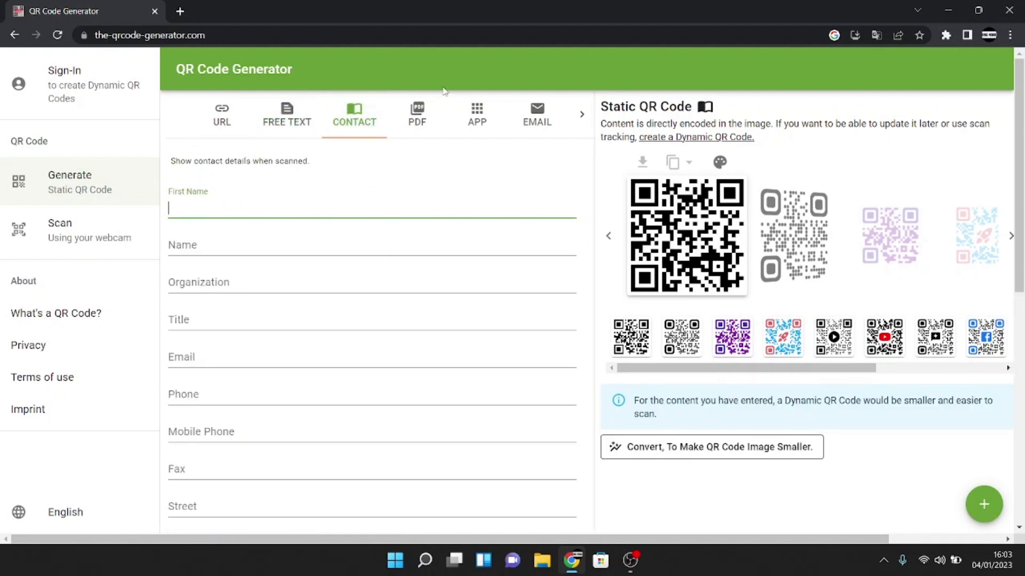
{"action": "left_click", "coordinate": [429, 111]}
{"action": "left_click", "coordinate": [478, 111]}
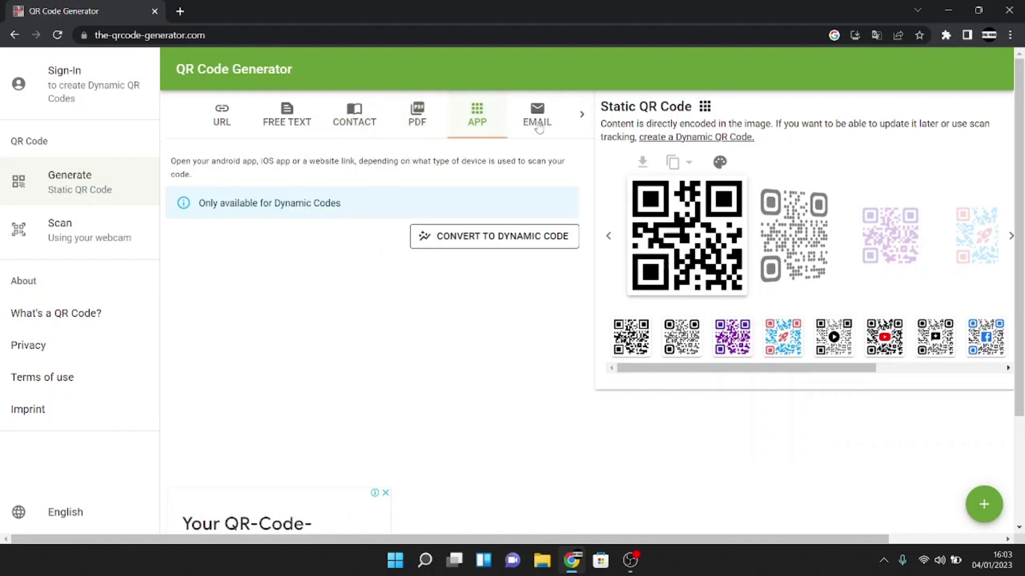
{"action": "left_click", "coordinate": [535, 123]}
{"action": "left_click", "coordinate": [578, 117]}
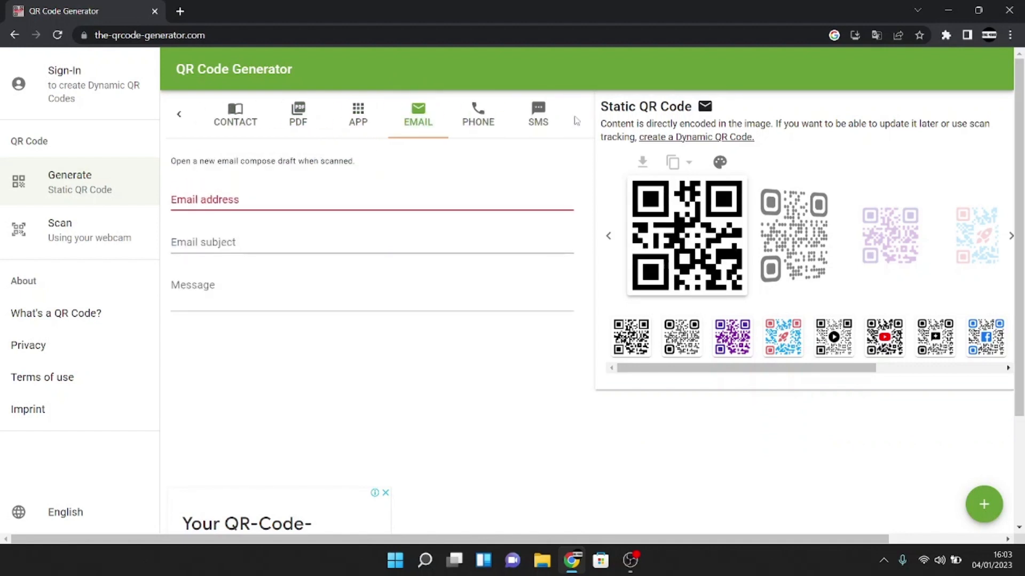
{"action": "left_click", "coordinate": [204, 113]}
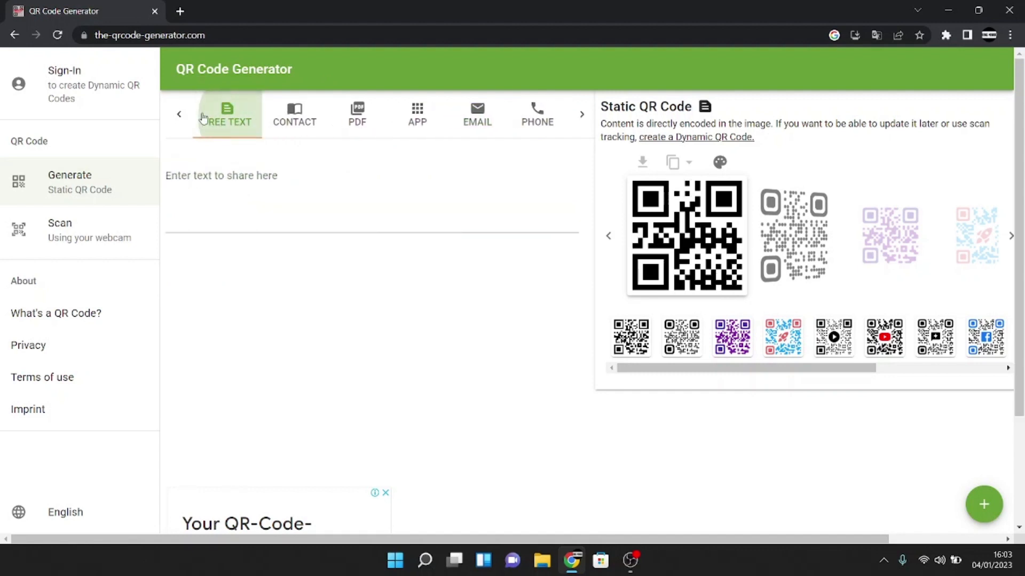
{"action": "left_click", "coordinate": [180, 114]}
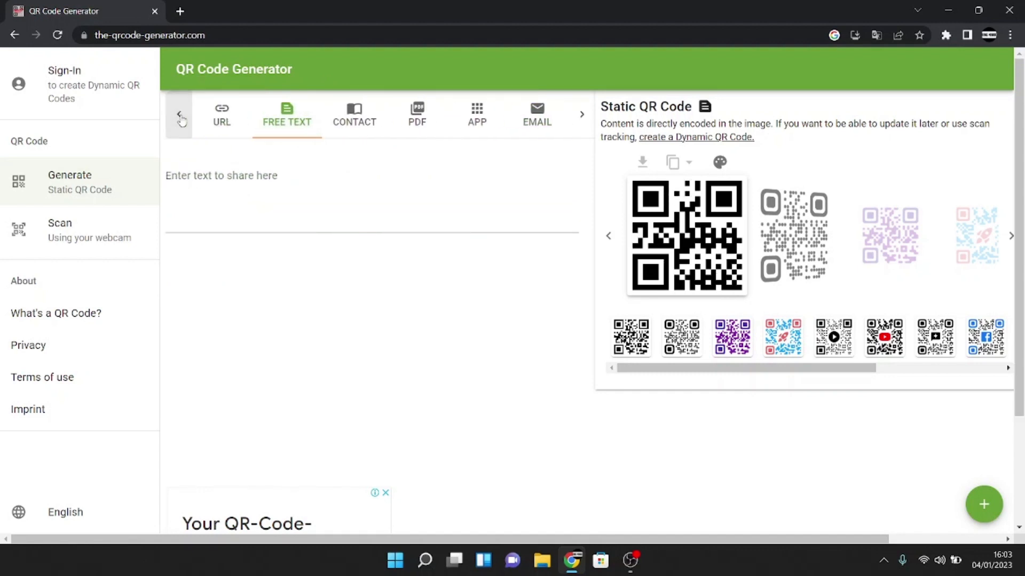
{"action": "left_click", "coordinate": [215, 117]}
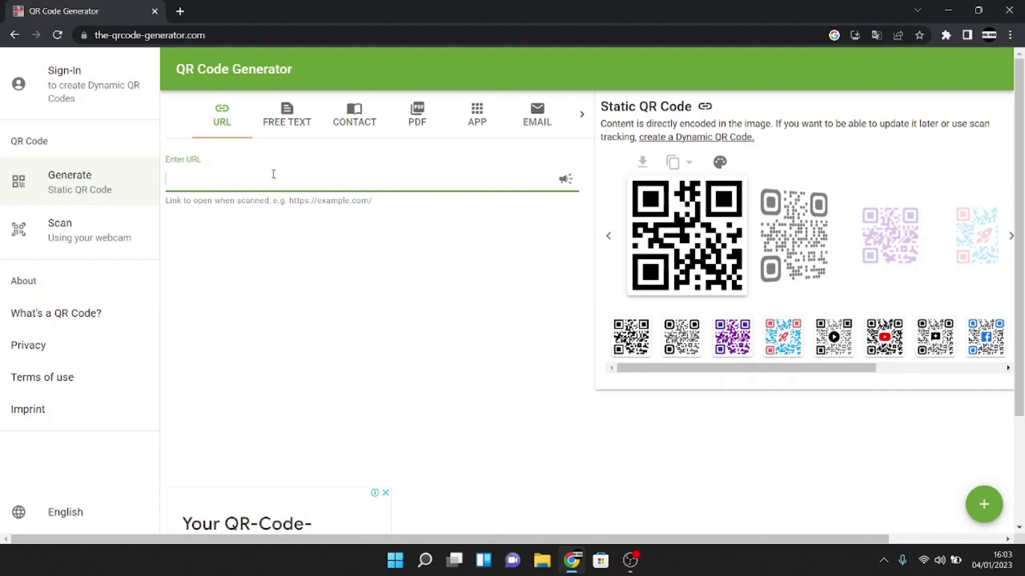
{"action": "left_click", "coordinate": [224, 120]}
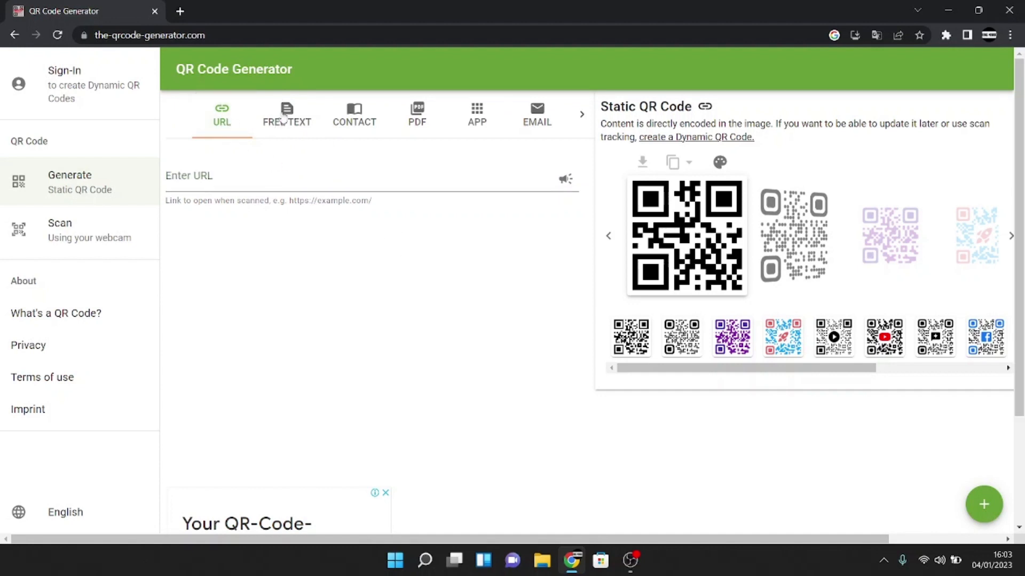
{"action": "left_click", "coordinate": [179, 10]}
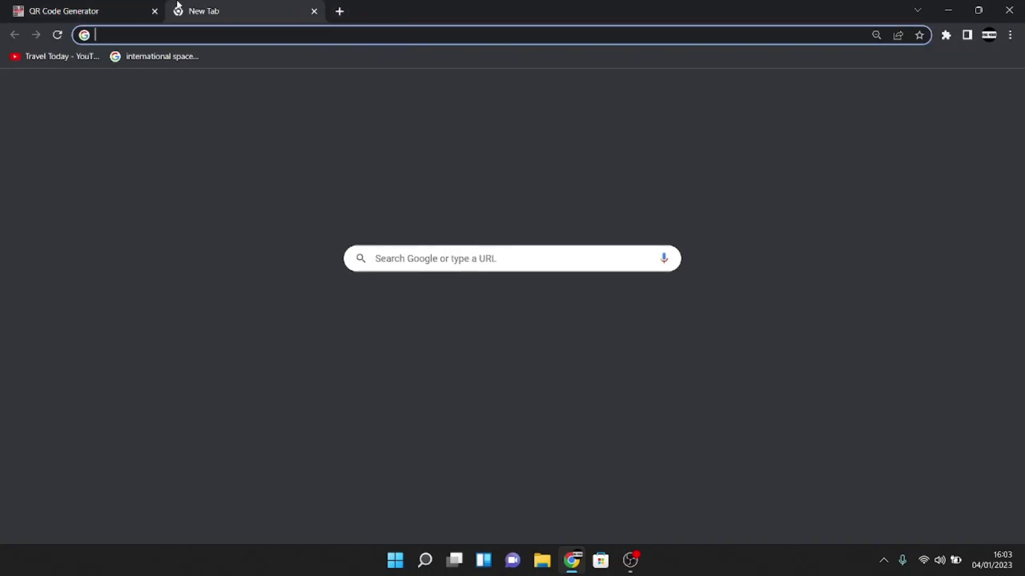
{"action": "left_click", "coordinate": [505, 295]}
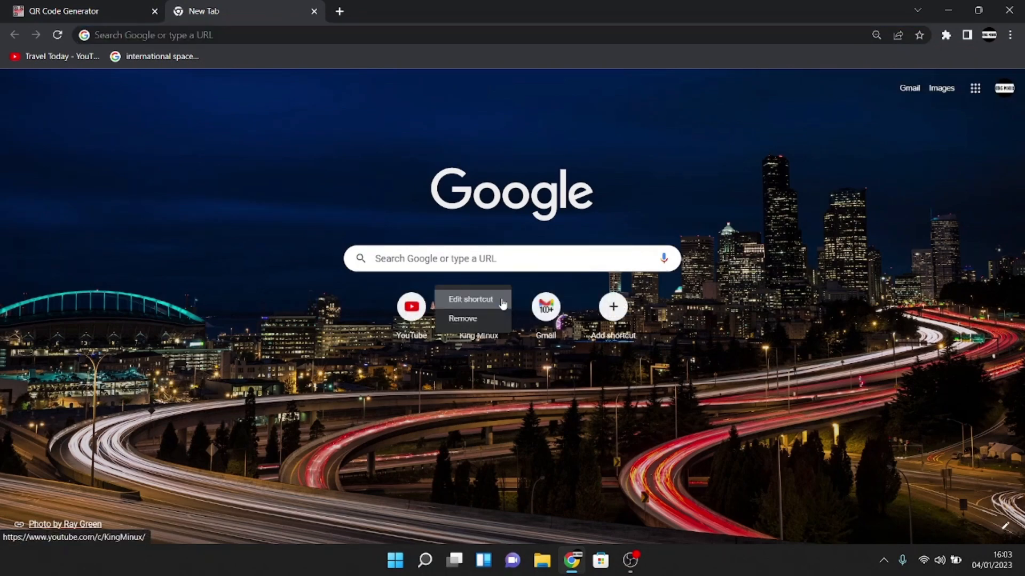
{"action": "left_click", "coordinate": [501, 299]}
{"action": "key", "text": "Tab"}
{"action": "key", "text": "ctrl+c"}
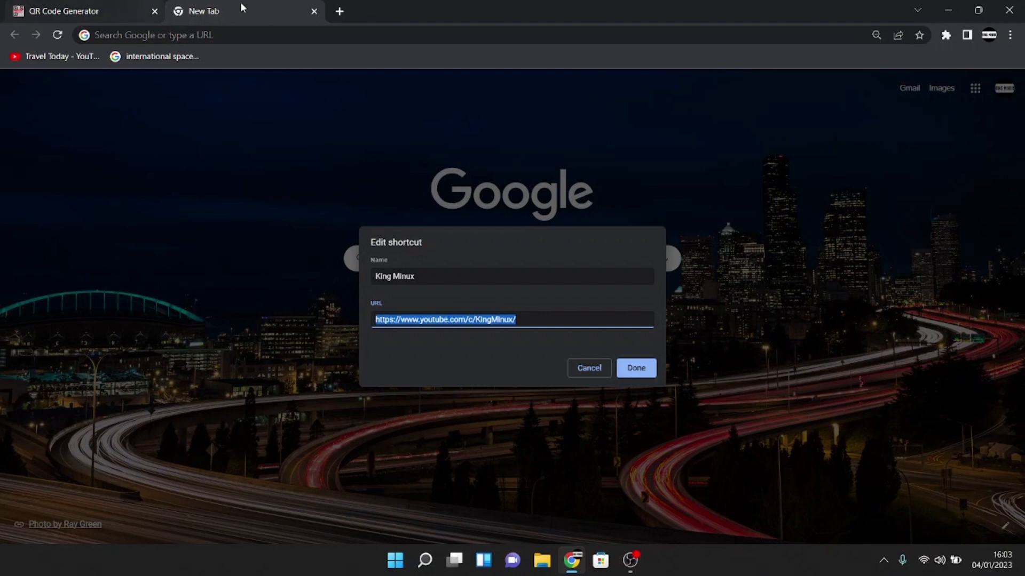
{"action": "left_click", "coordinate": [315, 11]}
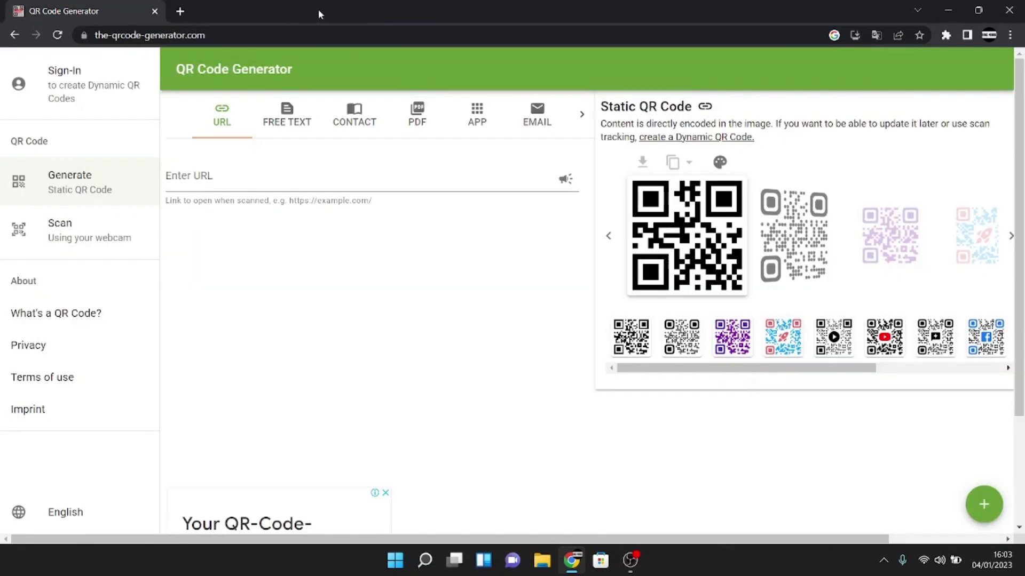
{"action": "left_click", "coordinate": [295, 169]}
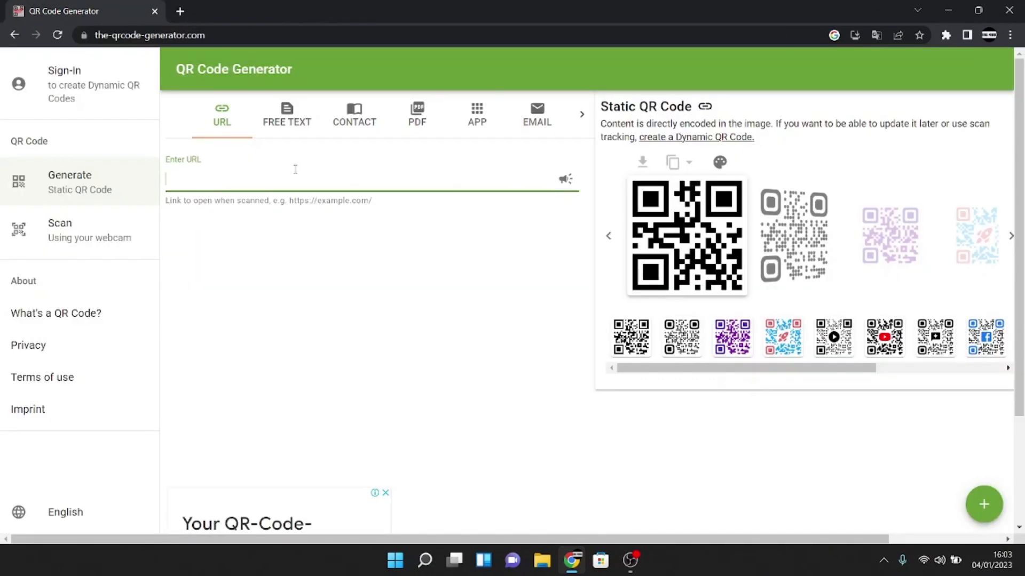
{"action": "key", "text": "ctrl+v"}
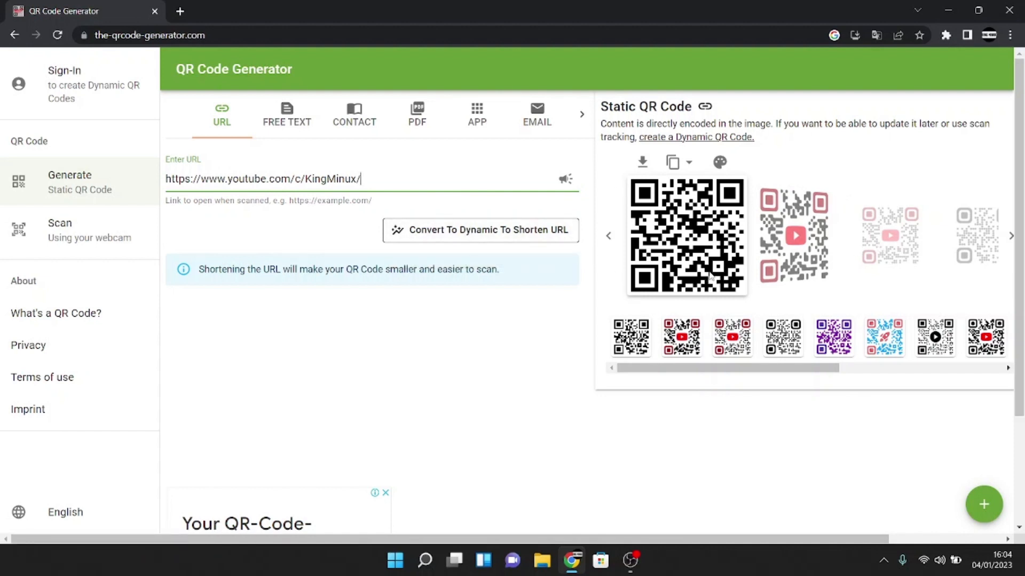
Preview the YouTube-logo and black circle-style QR designs, and choose the purple design without a logo
{"action": "left_click", "coordinate": [795, 232]}
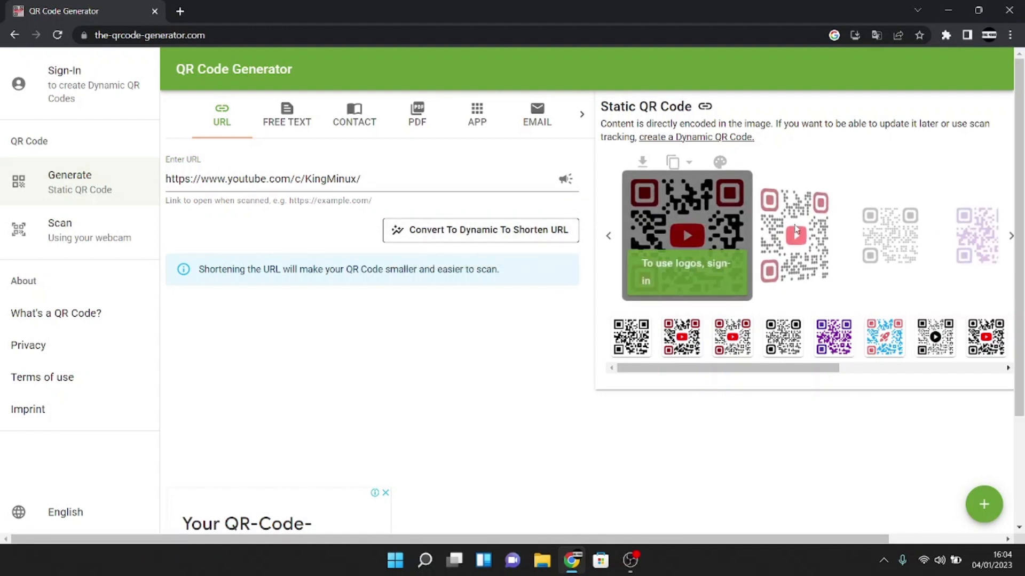
{"action": "left_click", "coordinate": [766, 221]}
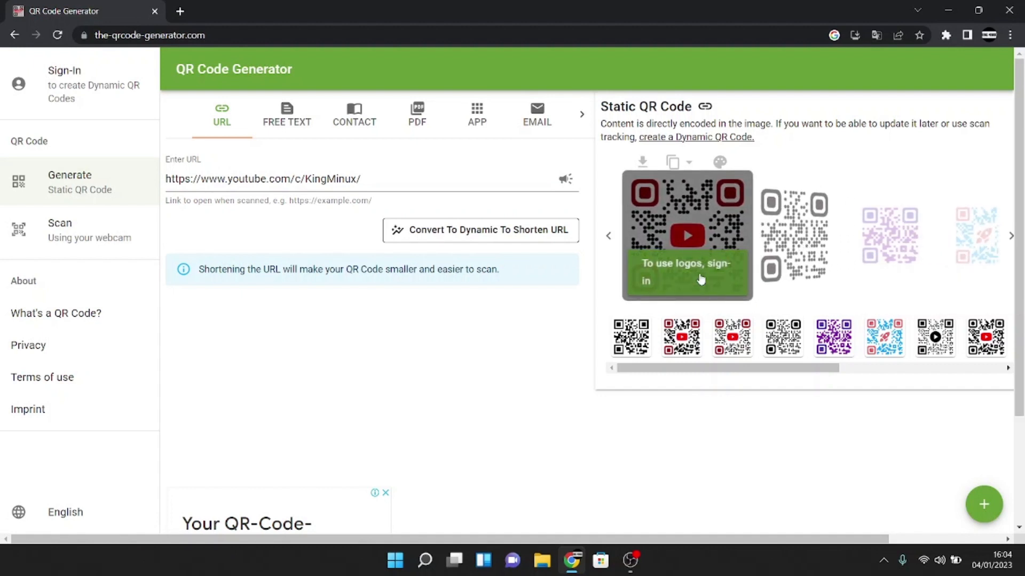
{"action": "left_click", "coordinate": [782, 256]}
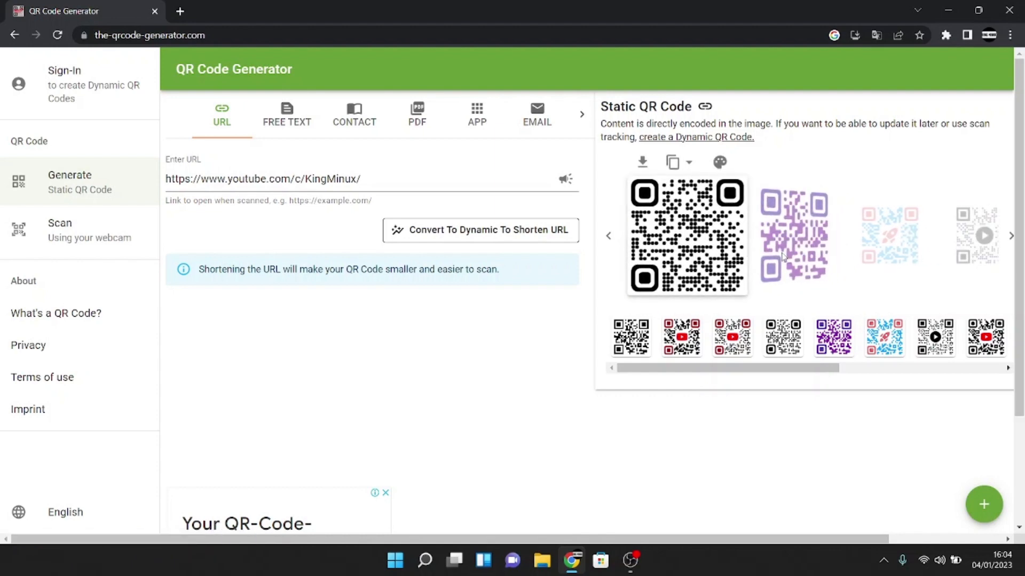
{"action": "left_click", "coordinate": [783, 256]}
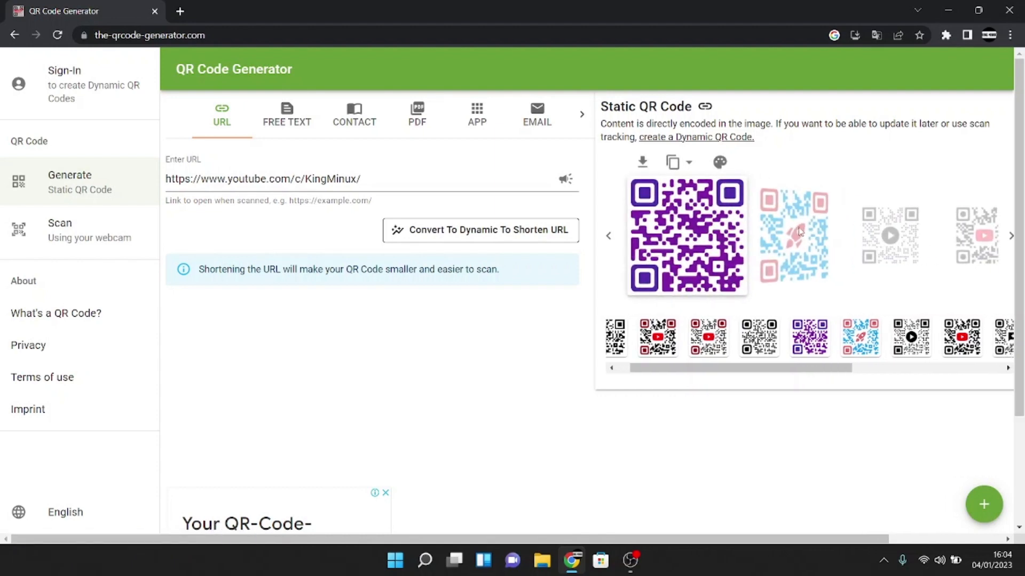
{"action": "left_click", "coordinate": [609, 236]}
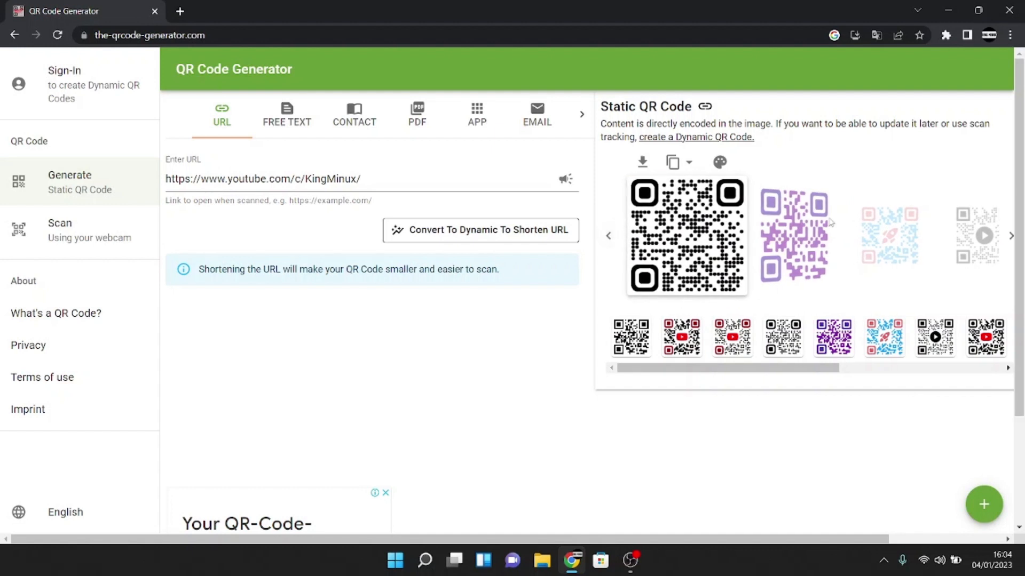
{"action": "left_click", "coordinate": [771, 229]}
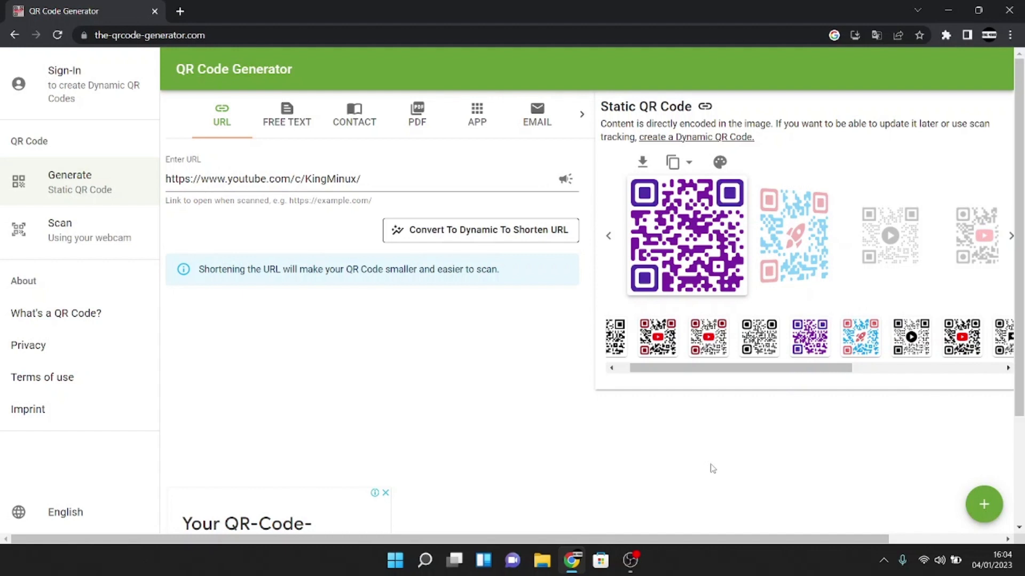
Customize the purple QR code's design, checking the outer margin option and setting the style to Classic
{"action": "left_click", "coordinate": [703, 243]}
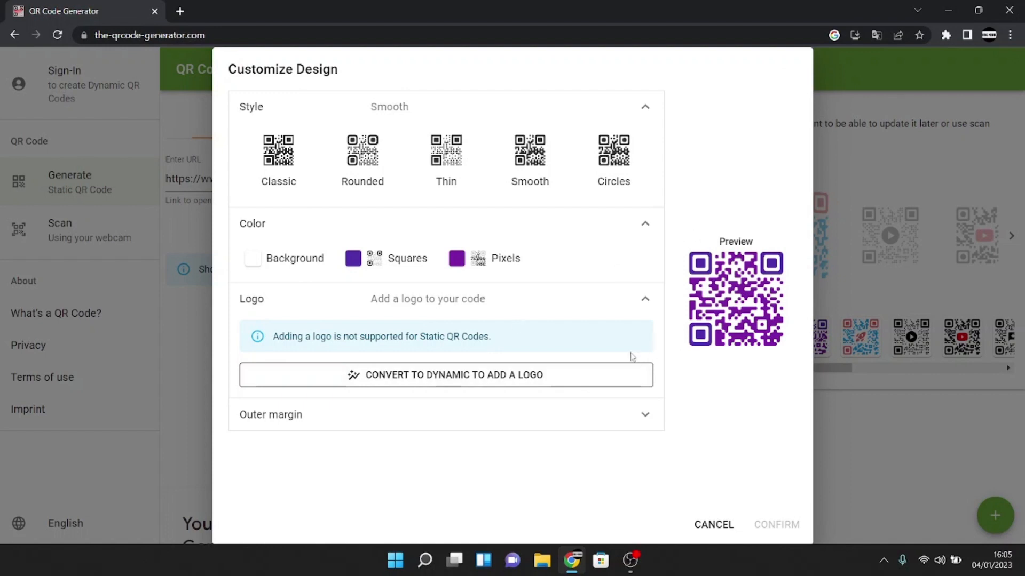
{"action": "left_click", "coordinate": [640, 416]}
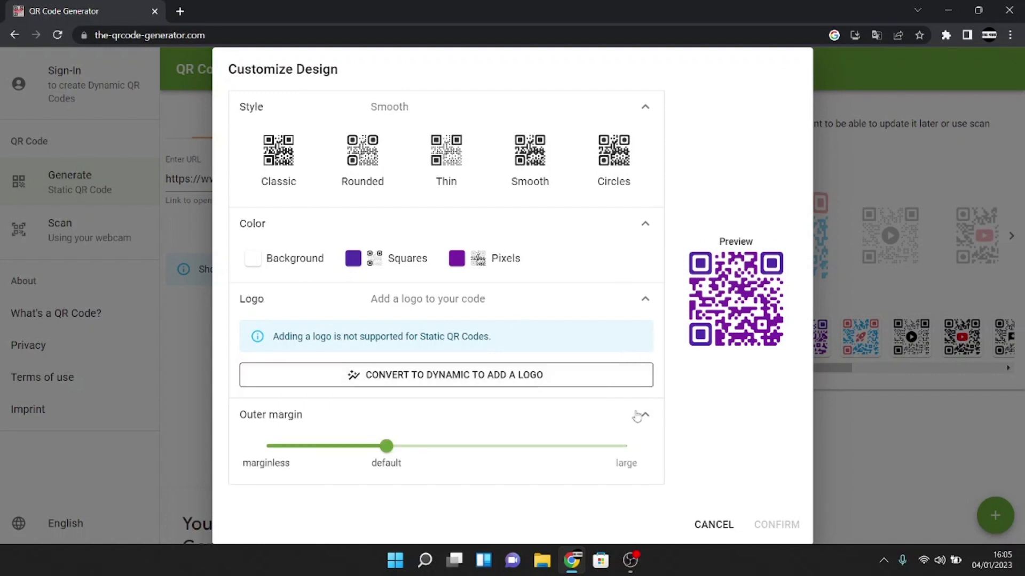
{"action": "left_click", "coordinate": [637, 415]}
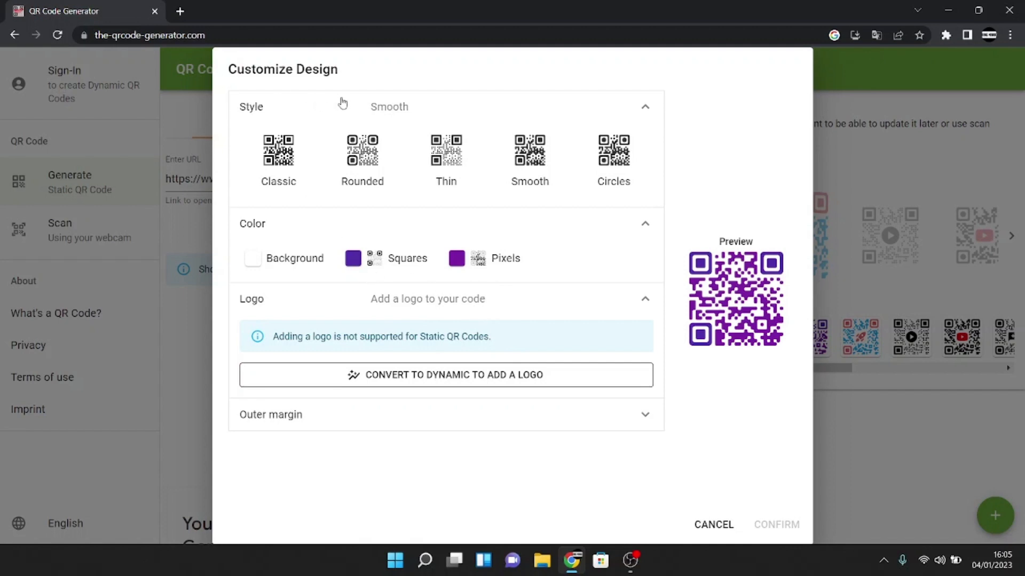
{"action": "left_click", "coordinate": [269, 171]}
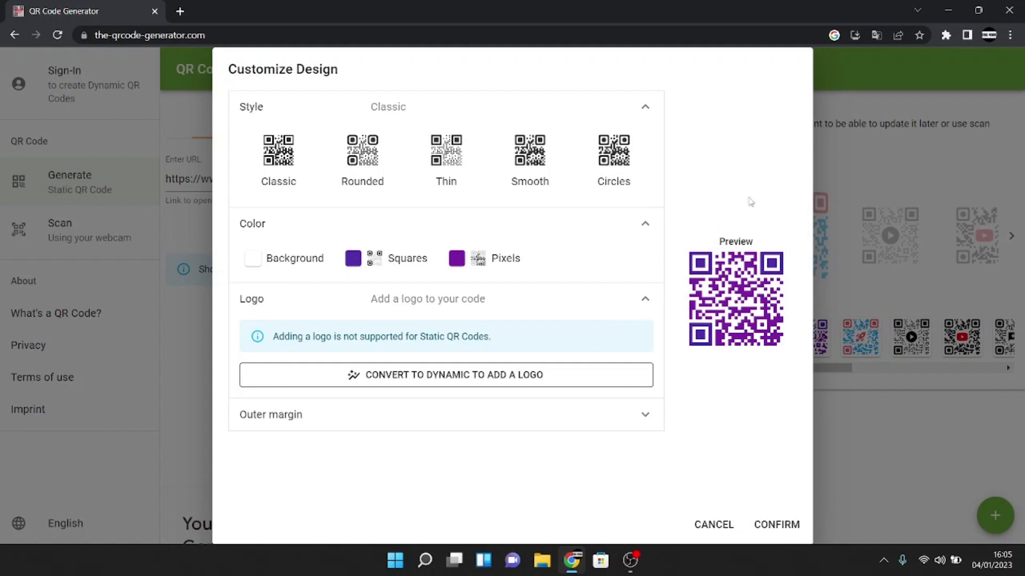
Try the purple 7b1fa2 on the QR code's squares, settle on 512da8, and confirm the design
{"action": "left_click", "coordinate": [374, 260]}
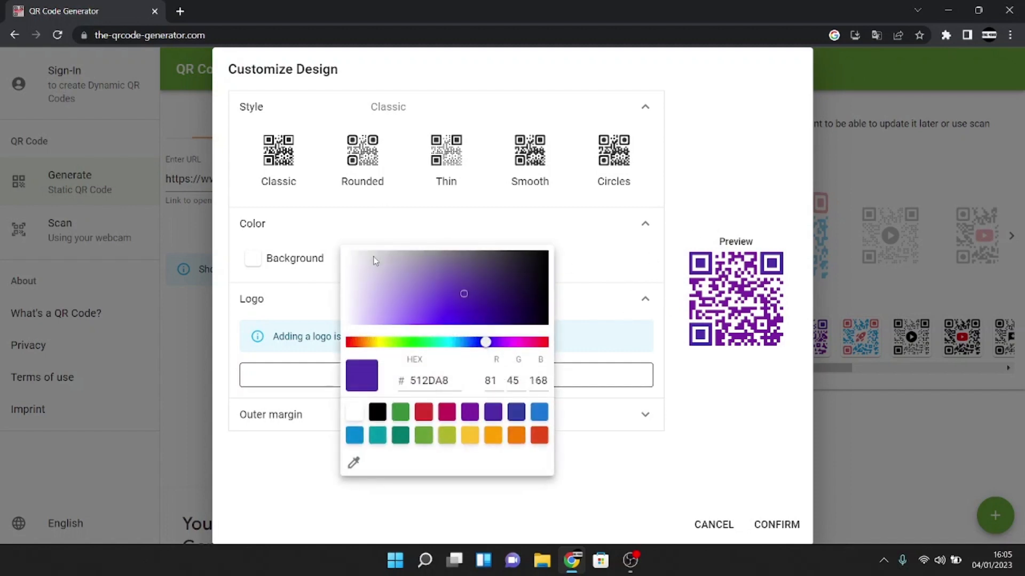
{"action": "left_click", "coordinate": [496, 408]}
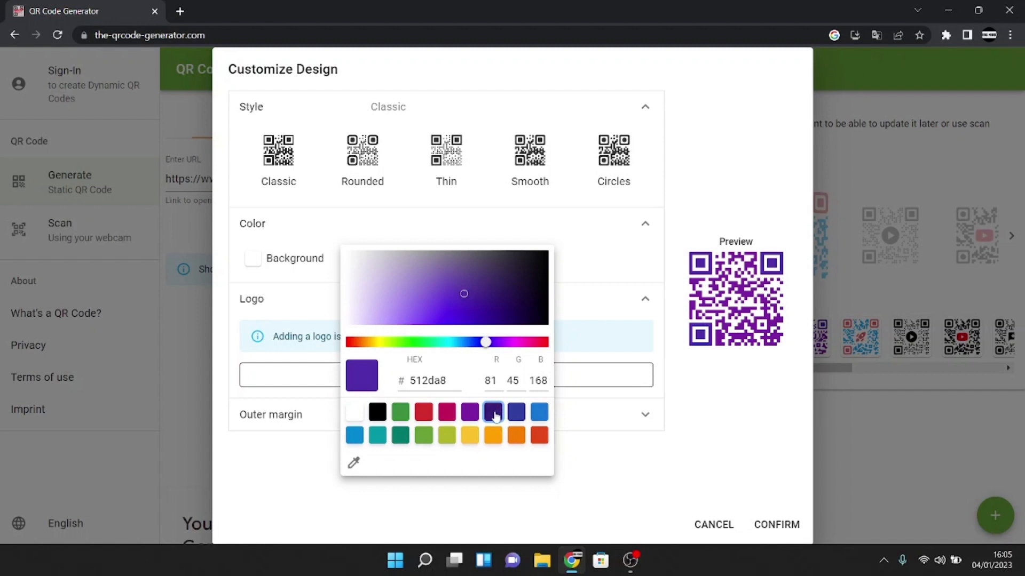
{"action": "left_click", "coordinate": [470, 412]}
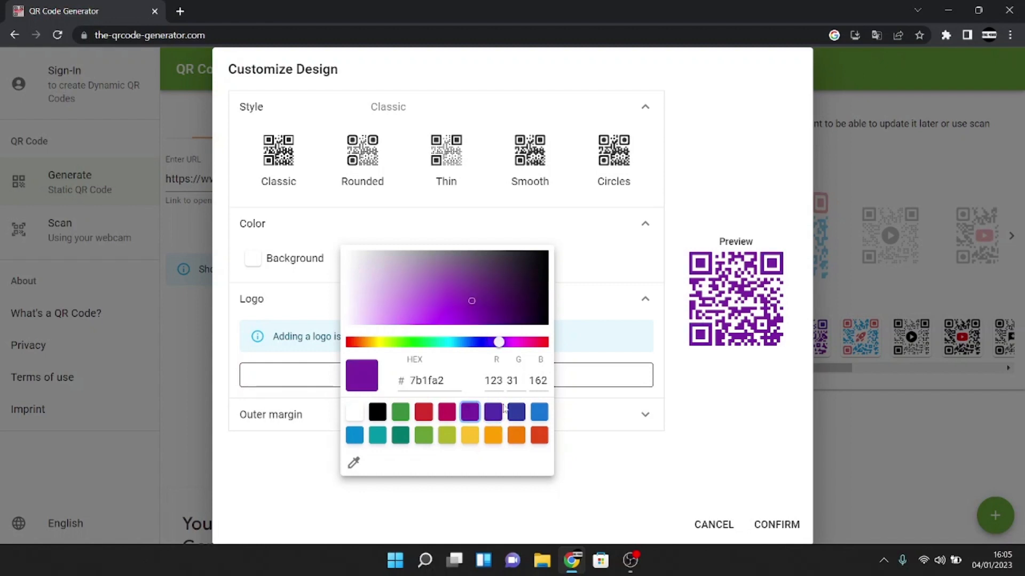
{"action": "left_click", "coordinate": [493, 412]}
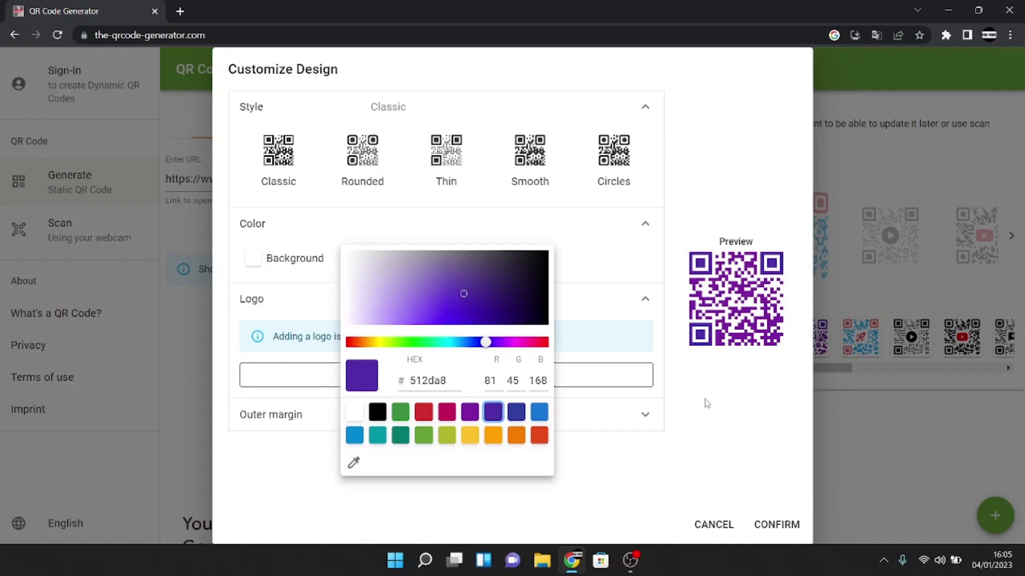
{"action": "left_click", "coordinate": [718, 414]}
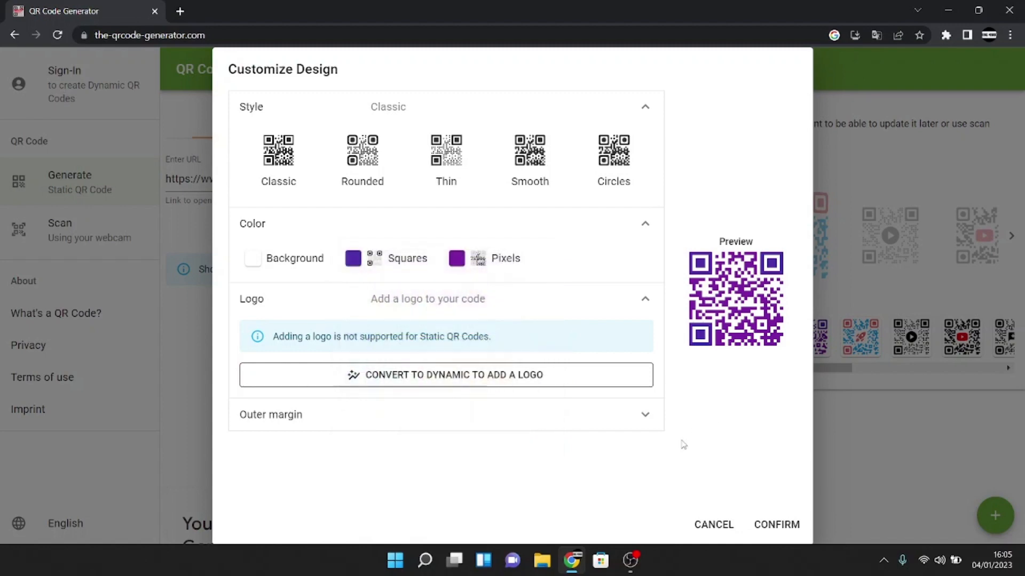
{"action": "left_click", "coordinate": [796, 523]}
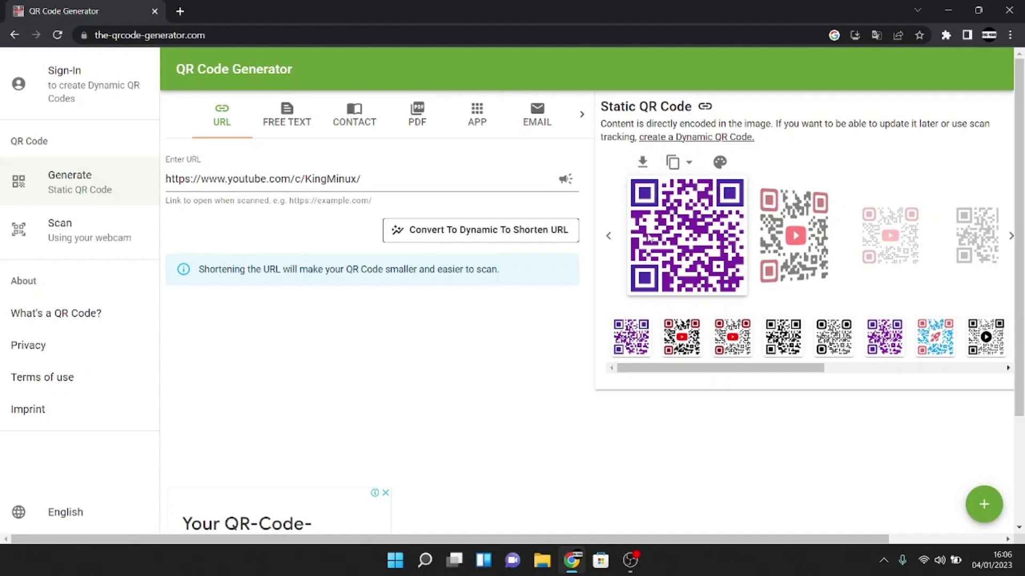
{"action": "left_click", "coordinate": [720, 162]}
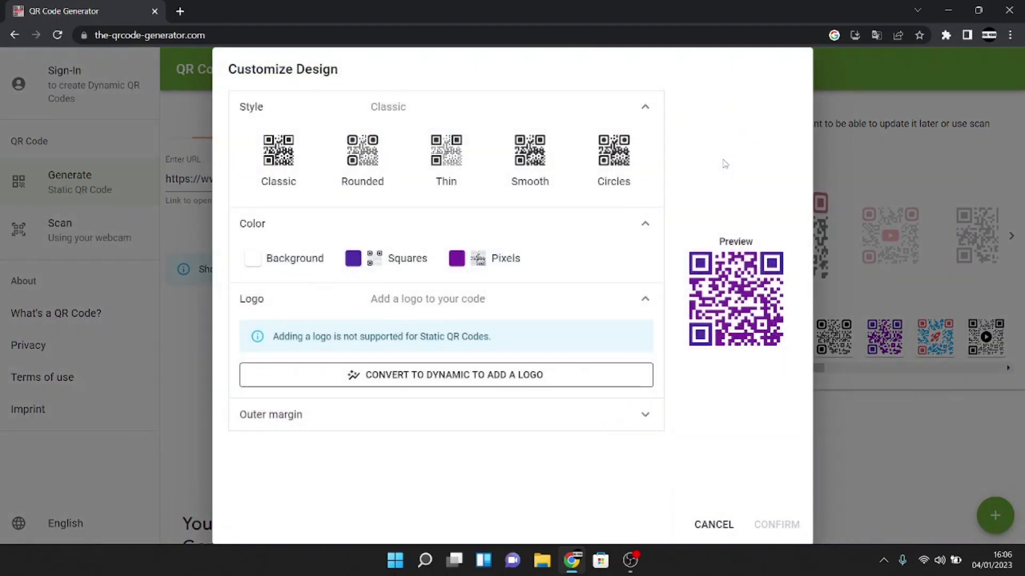
{"action": "left_click", "coordinate": [864, 154]}
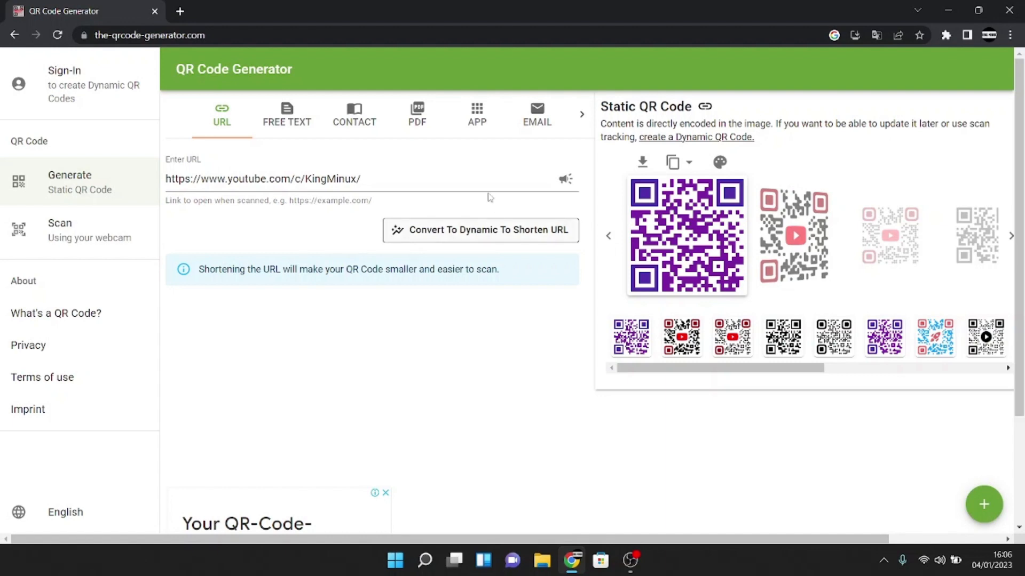
Download the QR code as a PNG with the filename King Minux, checking the SVG upgrade offer before saving
{"action": "left_click", "coordinate": [641, 163]}
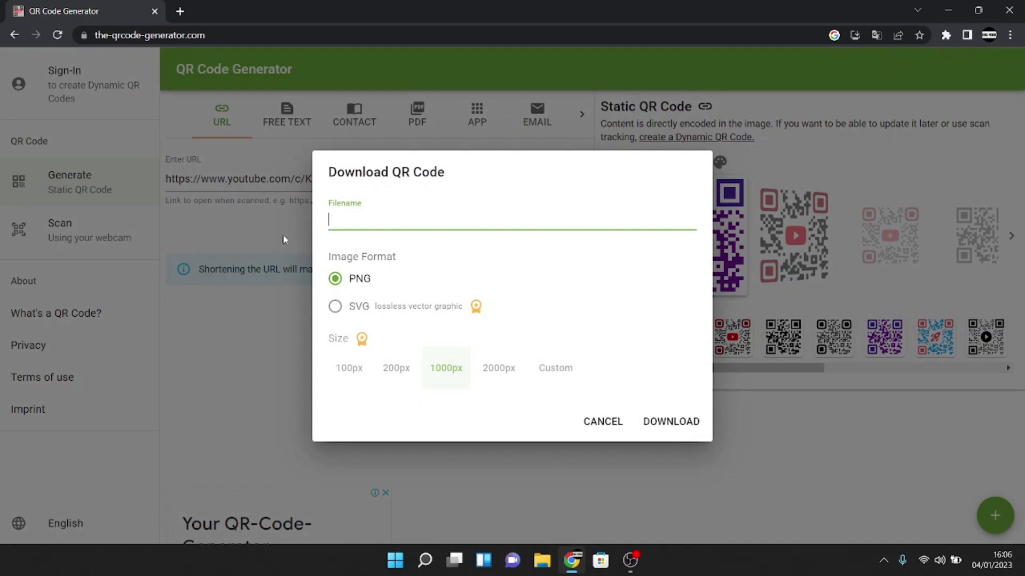
{"action": "type", "text": "King Minux"}
{"action": "left_click", "coordinate": [475, 307]}
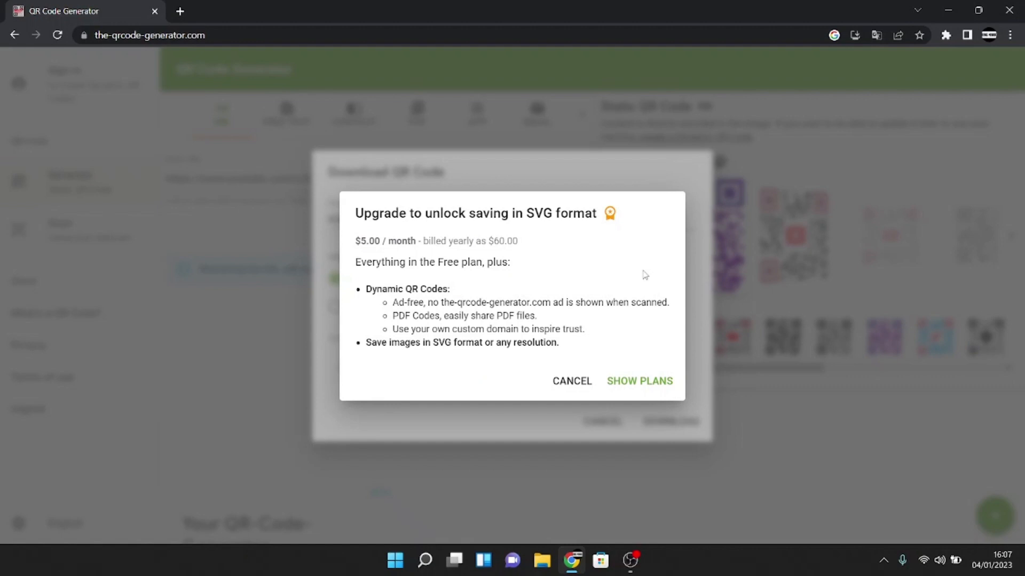
{"action": "left_click", "coordinate": [555, 391]}
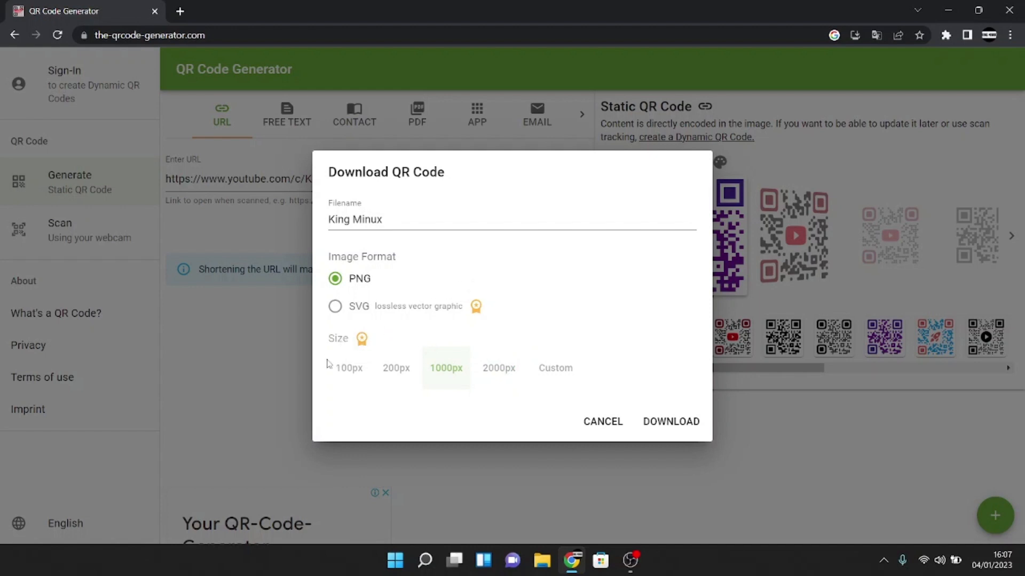
{"action": "mouse_move", "coordinate": [362, 345]}
{"action": "left_click", "coordinate": [658, 419]}
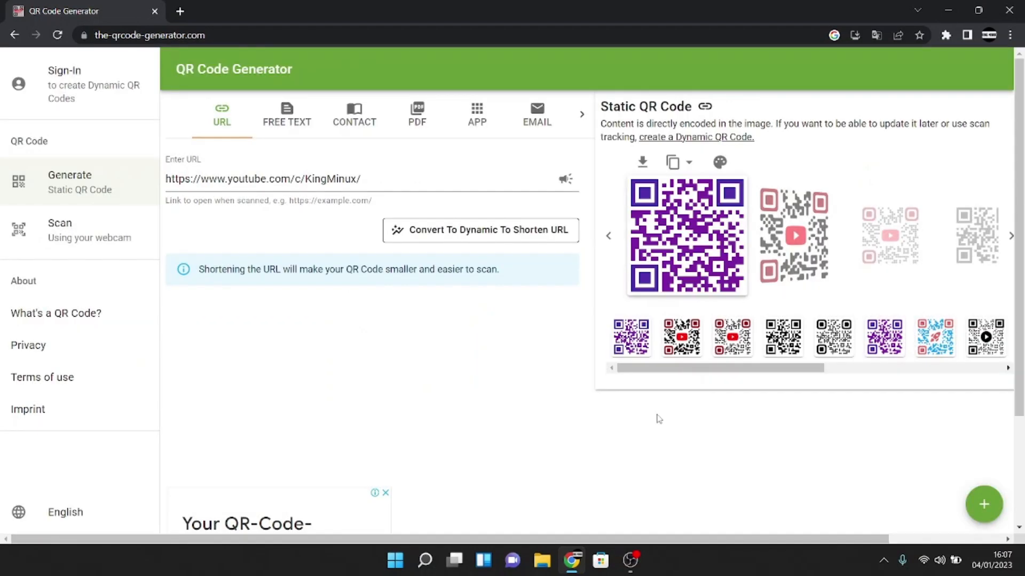
Open the downloaded King Minux.png to inspect the QR code image, and close the viewer
{"action": "left_click", "coordinate": [93, 514]}
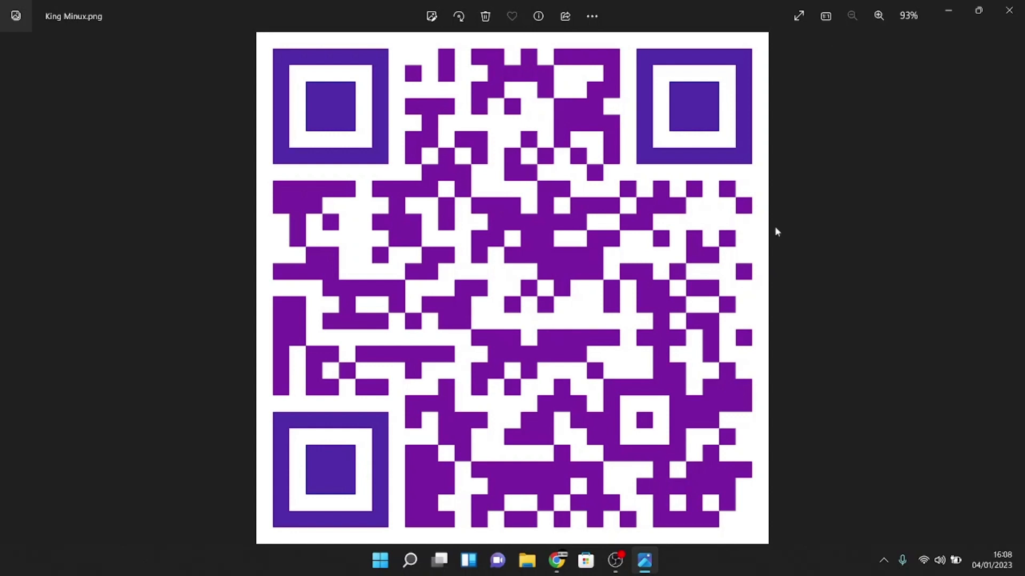
{"action": "left_click", "coordinate": [1008, 10]}
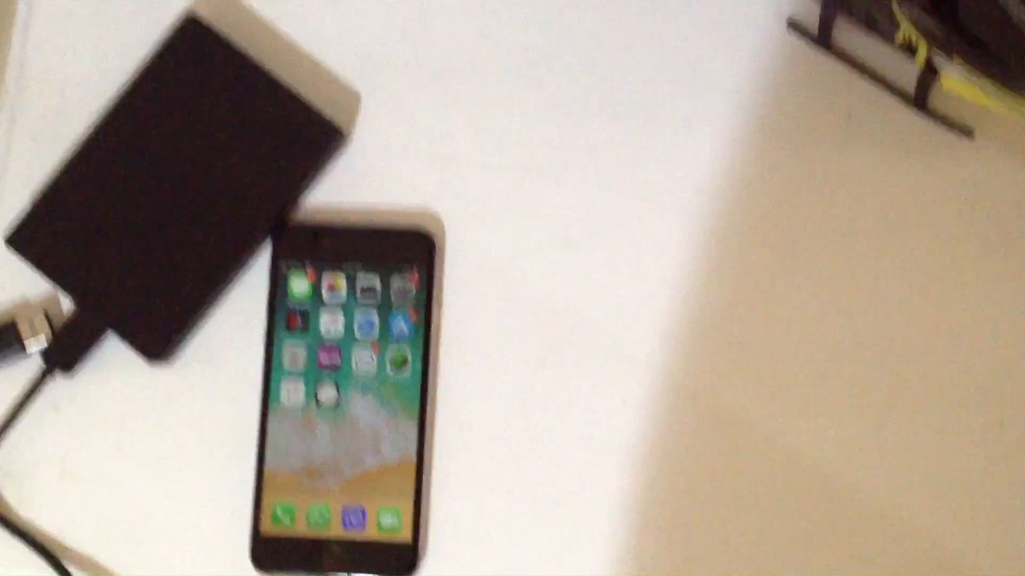